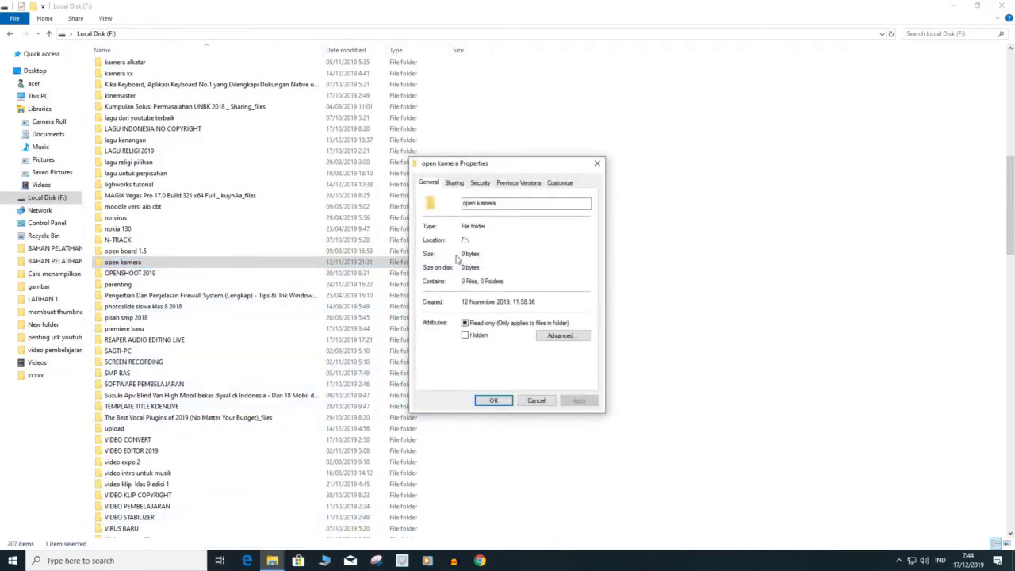
# Close the open kamera properties and check the size and contents of the nokia 130 folder in its properties.
pyautogui.click(536, 400)
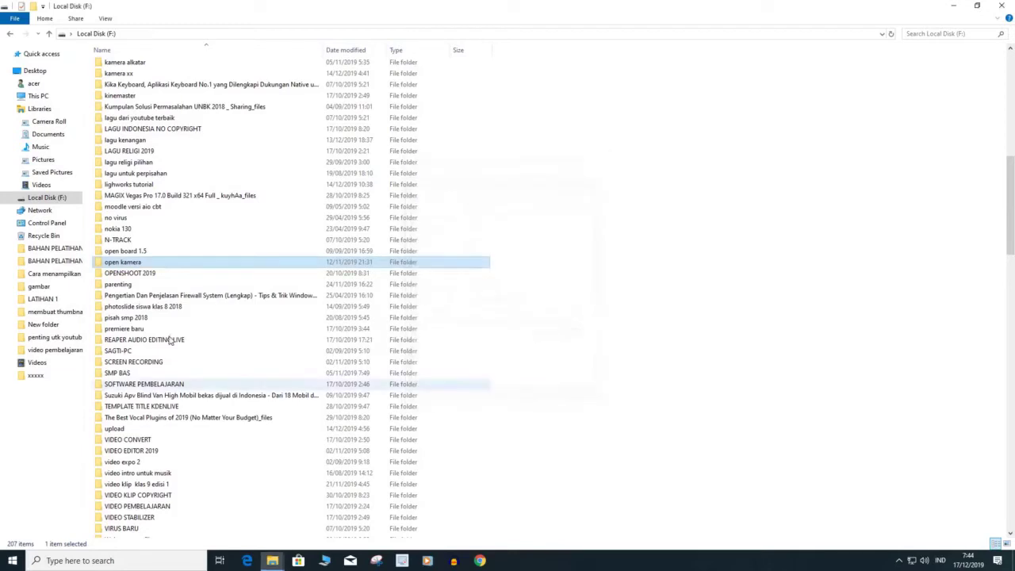
pyautogui.rightClick(123, 231)
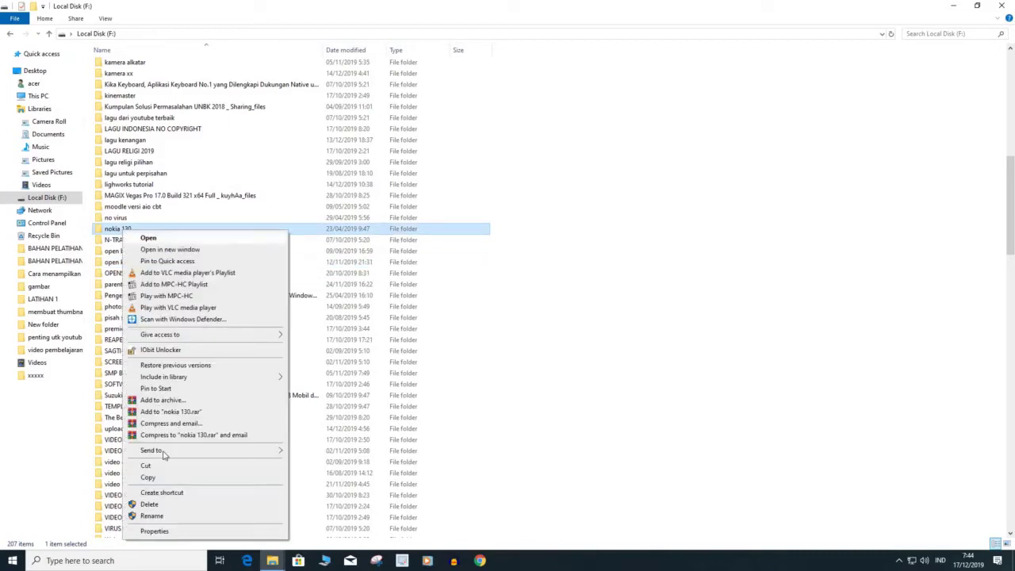
pyautogui.click(154, 530)
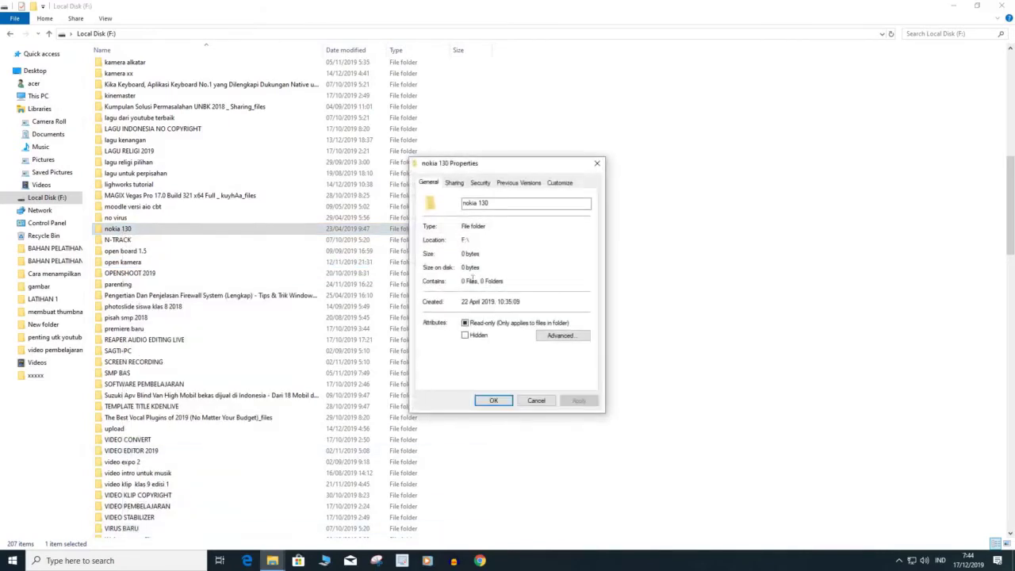
pyautogui.click(536, 402)
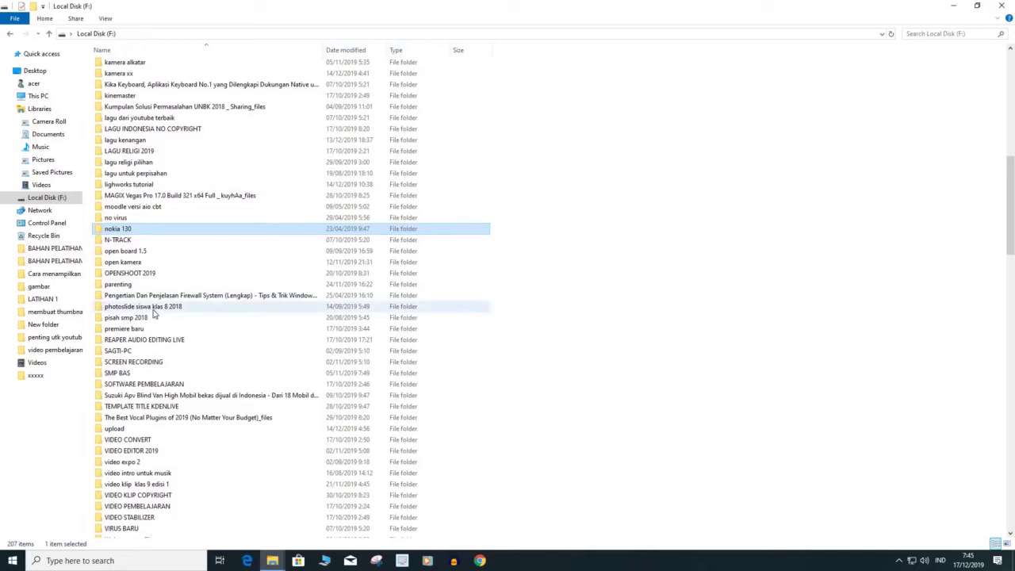
pyautogui.scroll(-5, 154, 314)
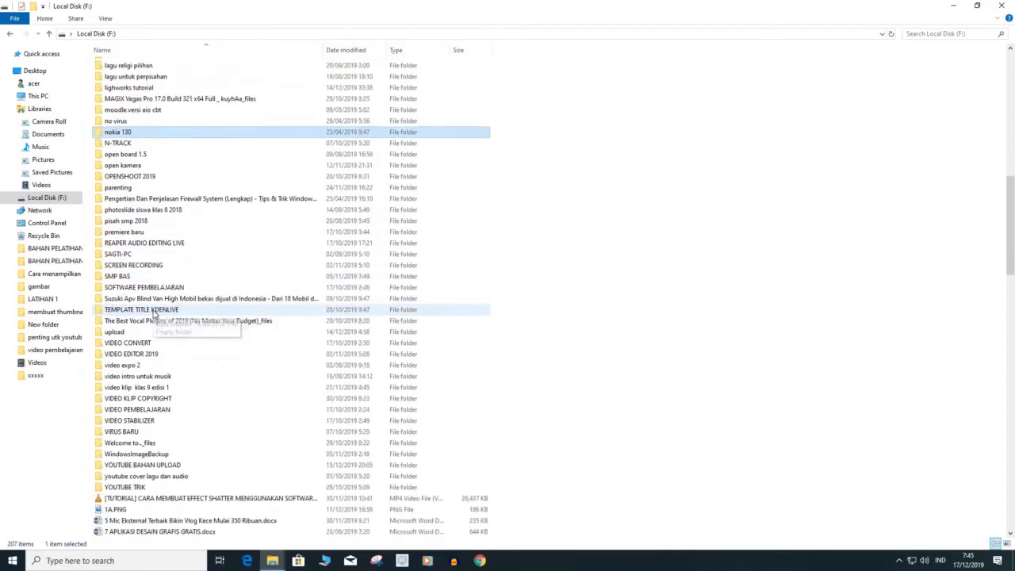
pyautogui.scroll(7, 154, 315)
pyautogui.scroll(4, 155, 315)
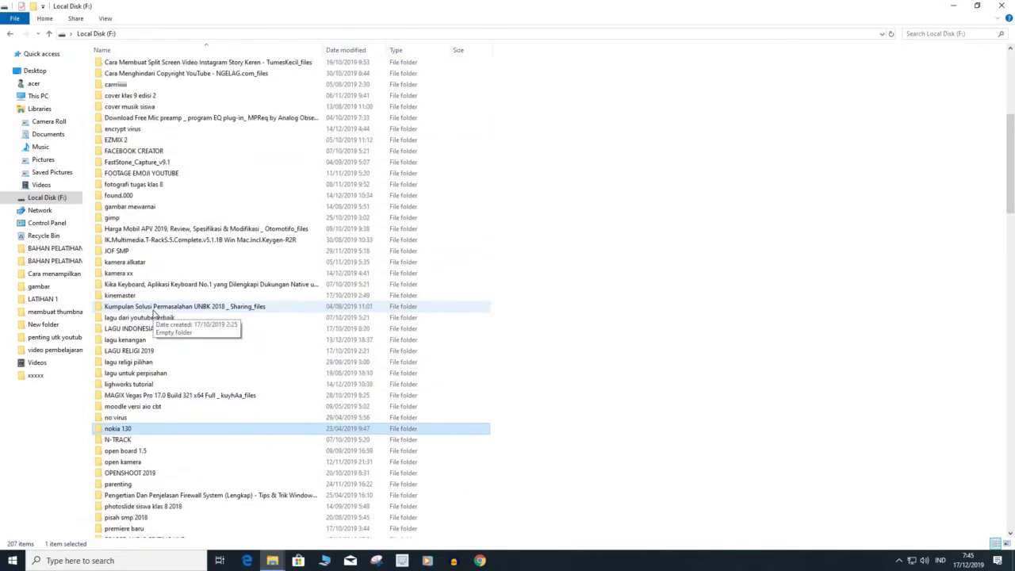
pyautogui.scroll(-3, 155, 315)
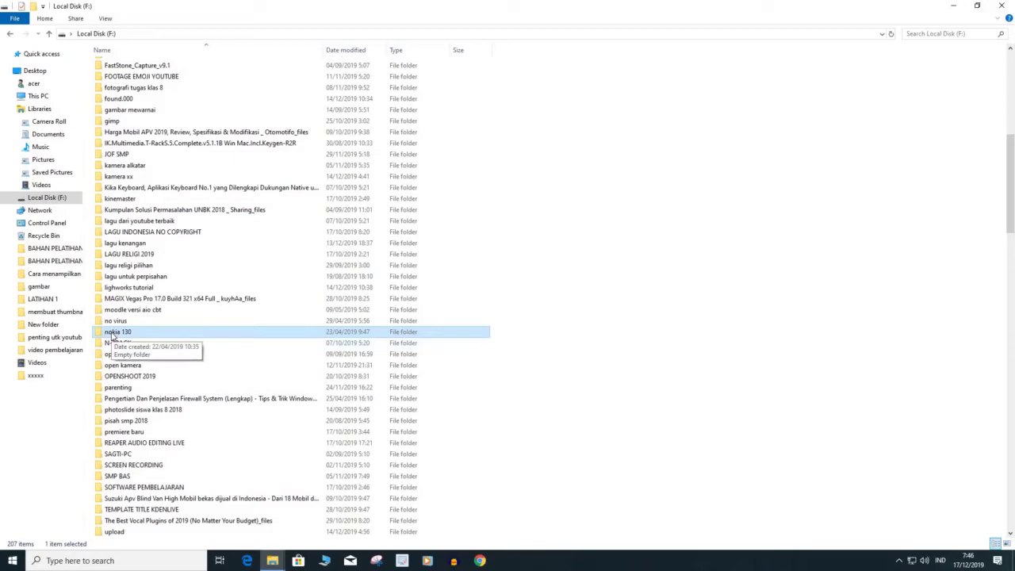
# Open the advanced security settings of the nokia 130 folder from its properties.
pyautogui.rightClick(113, 335)
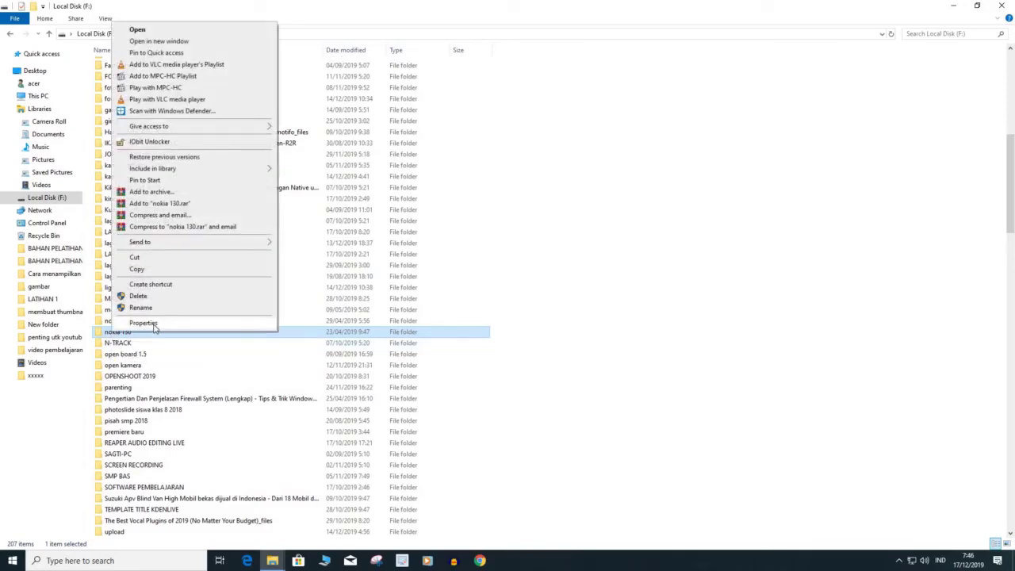
pyautogui.click(144, 323)
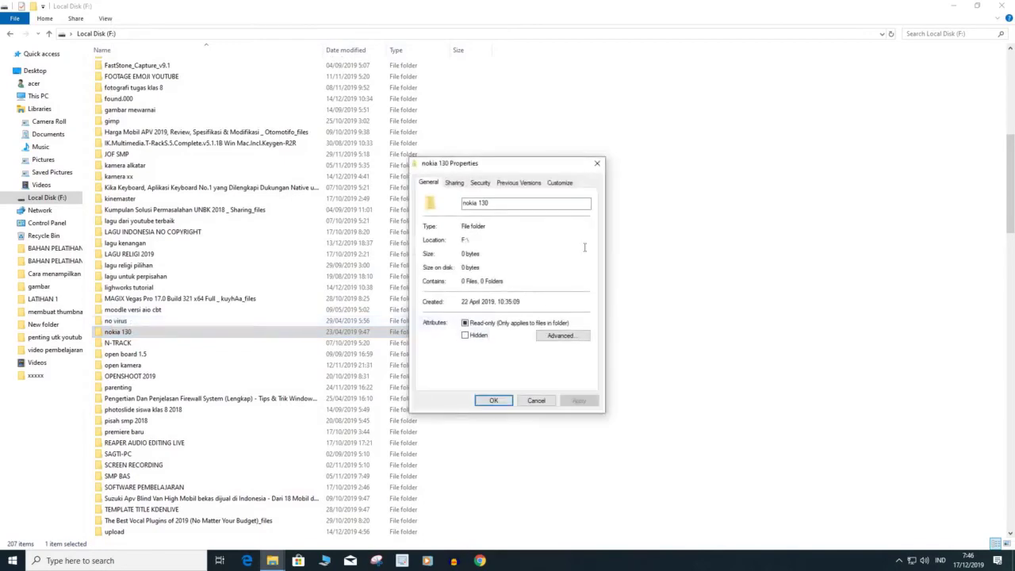
pyautogui.moveTo(539, 169); pyautogui.dragTo(604, 176)
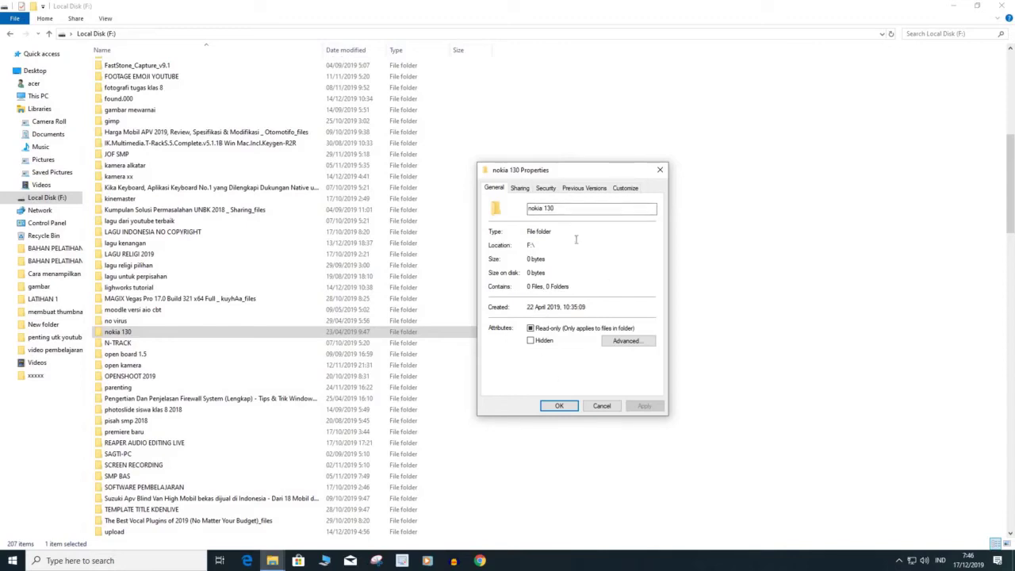
pyautogui.click(545, 191)
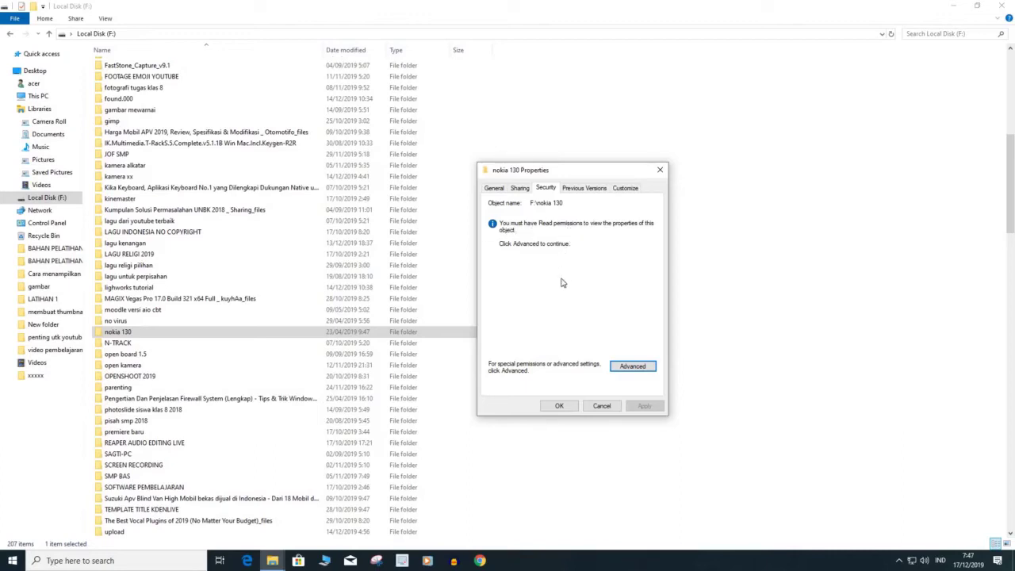
pyautogui.click(633, 366)
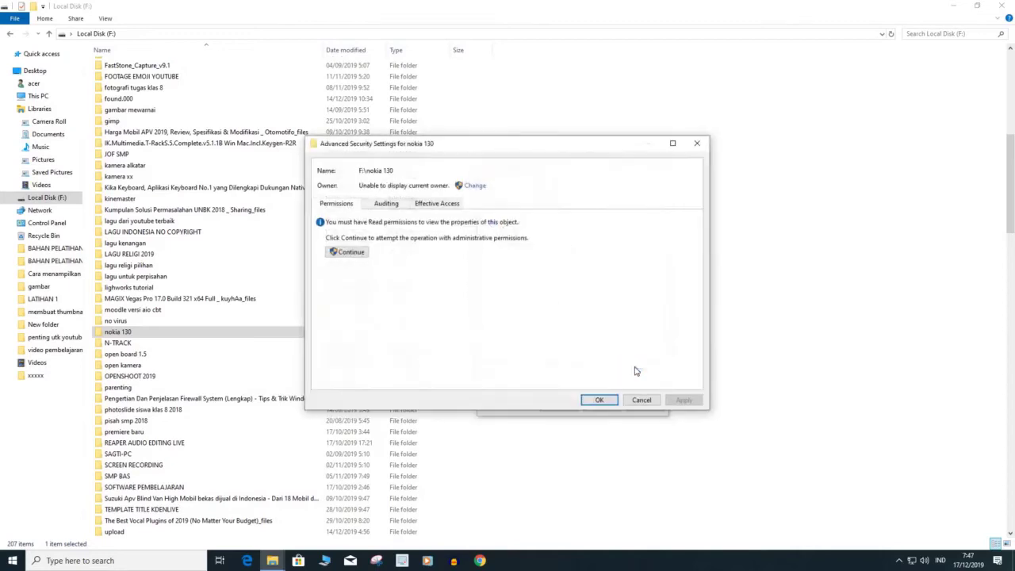
# Load the nokia 130 folder's permission entries with administrative permissions, and look through its auditing and effective access settings.
pyautogui.click(395, 205)
pyautogui.click(336, 205)
pyautogui.click(346, 252)
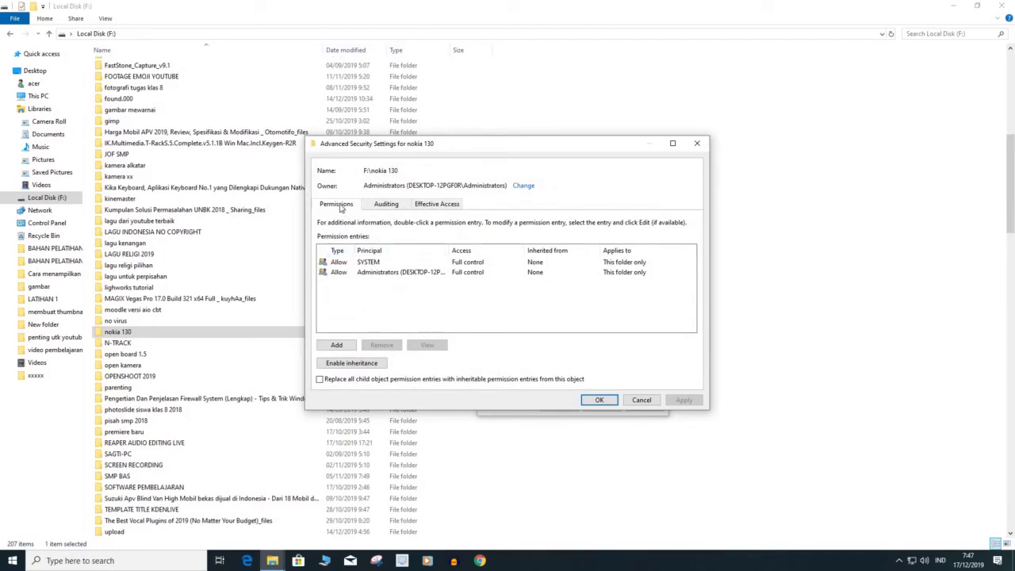
pyautogui.click(432, 205)
pyautogui.click(386, 205)
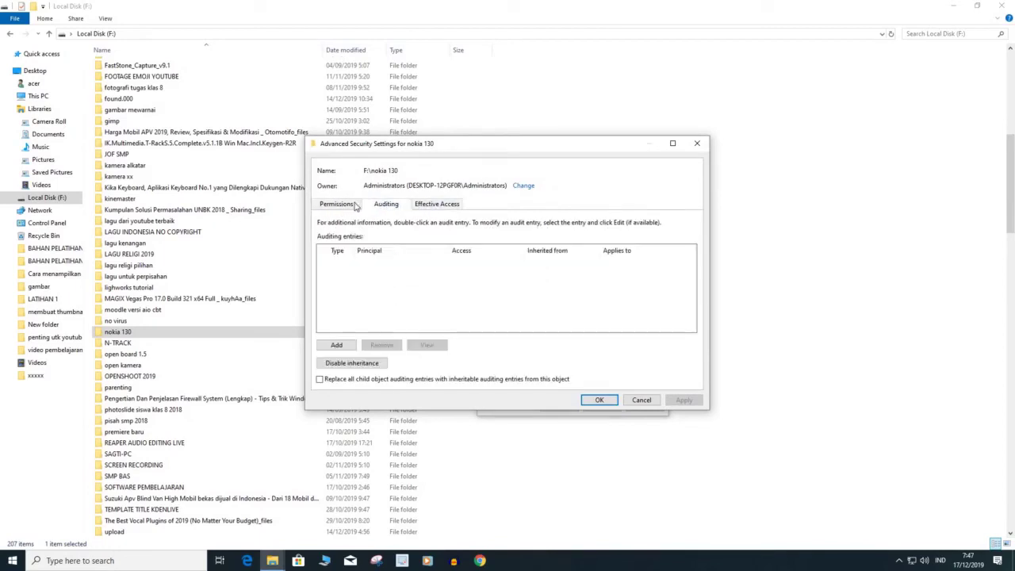
pyautogui.click(341, 205)
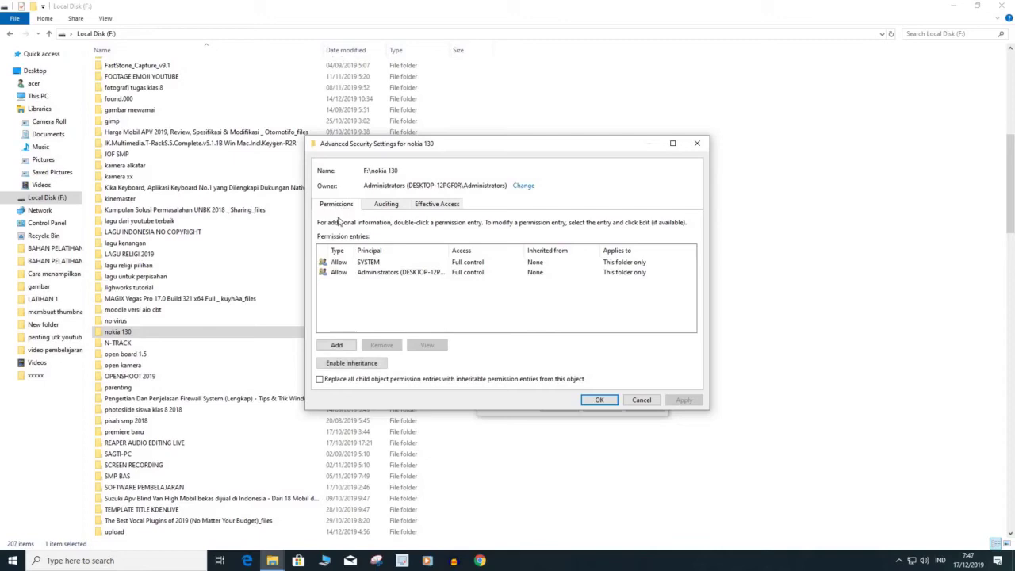
# Add a permission entry to the nokia 130 folder with "users" as the principal, checking the name and keeping the default permissions.
pyautogui.click(337, 346)
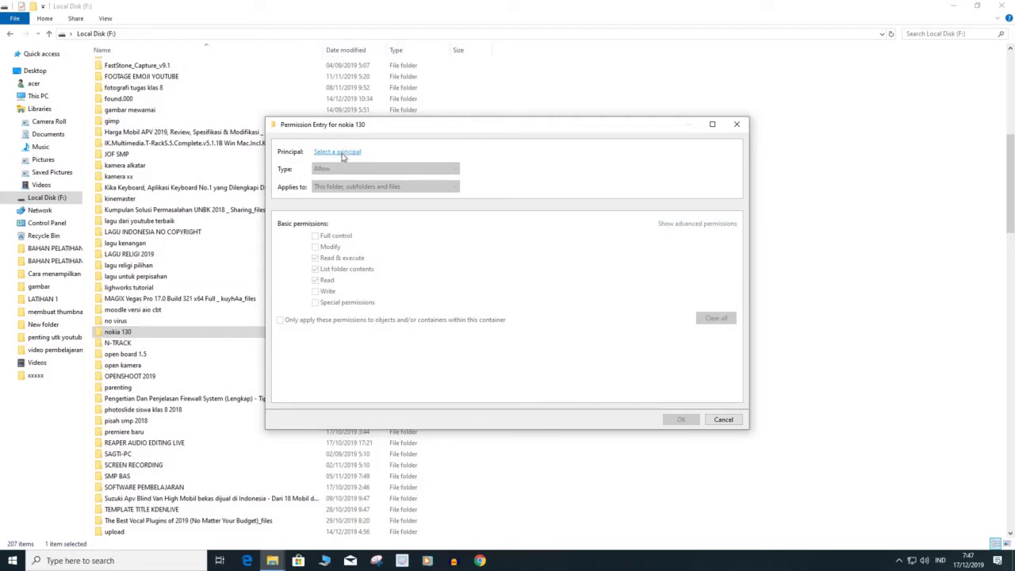
pyautogui.click(340, 152)
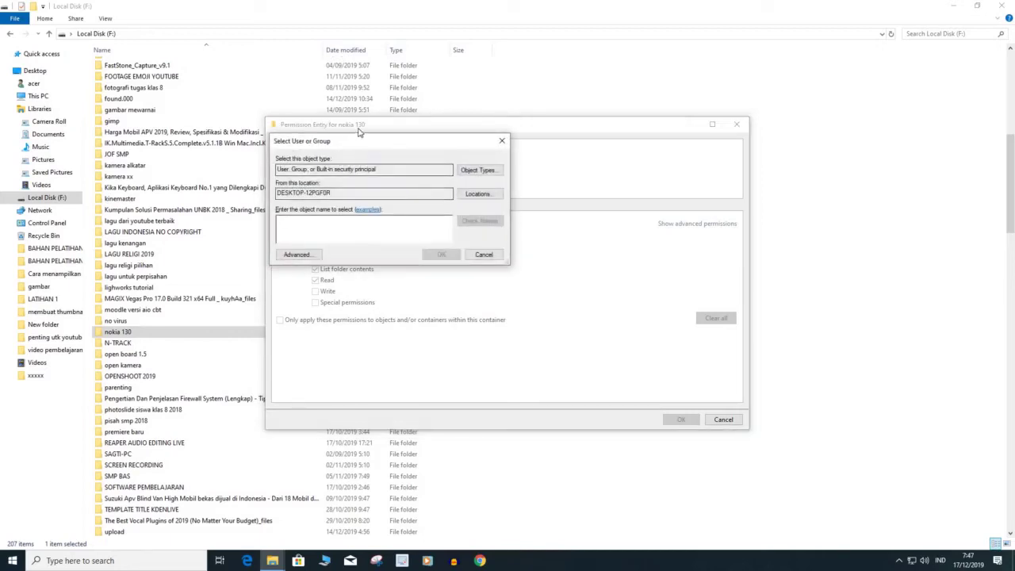
pyautogui.moveTo(366, 143); pyautogui.dragTo(569, 238)
pyautogui.moveTo(643, 223); pyautogui.dragTo(541, 257)
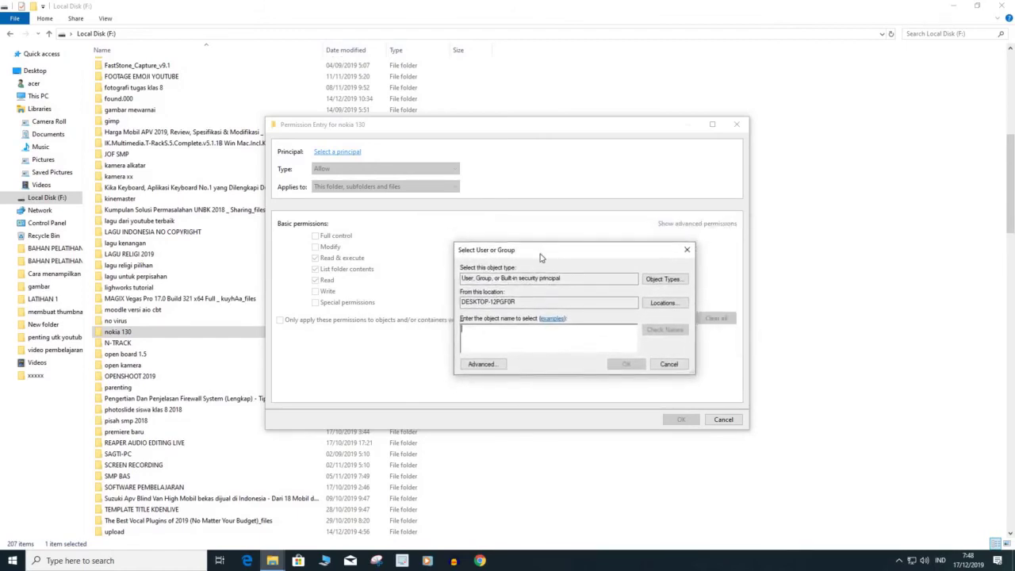
pyautogui.moveTo(566, 250); pyautogui.dragTo(574, 209)
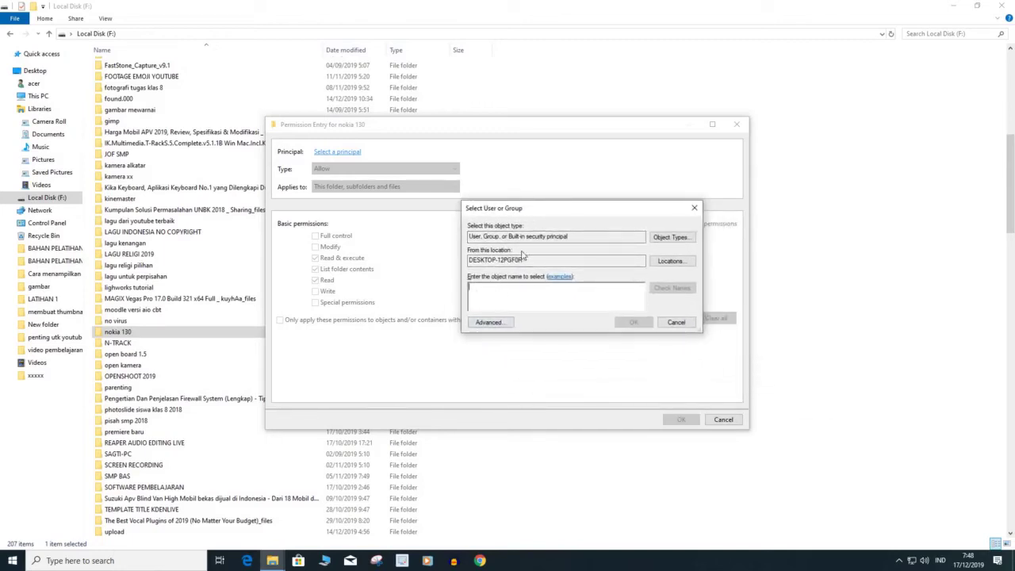
pyautogui.moveTo(540, 209); pyautogui.dragTo(608, 279)
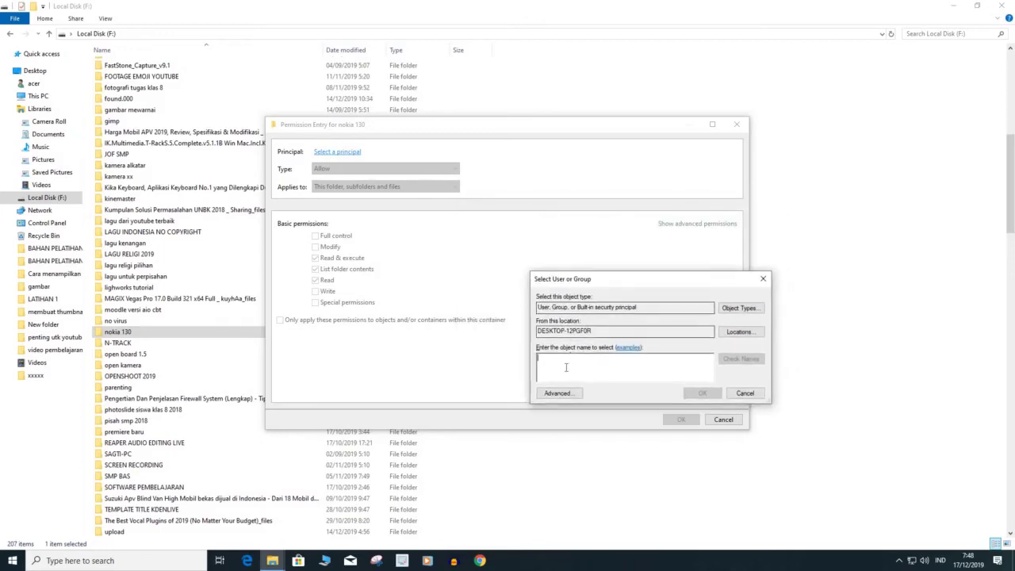
pyautogui.write('users')
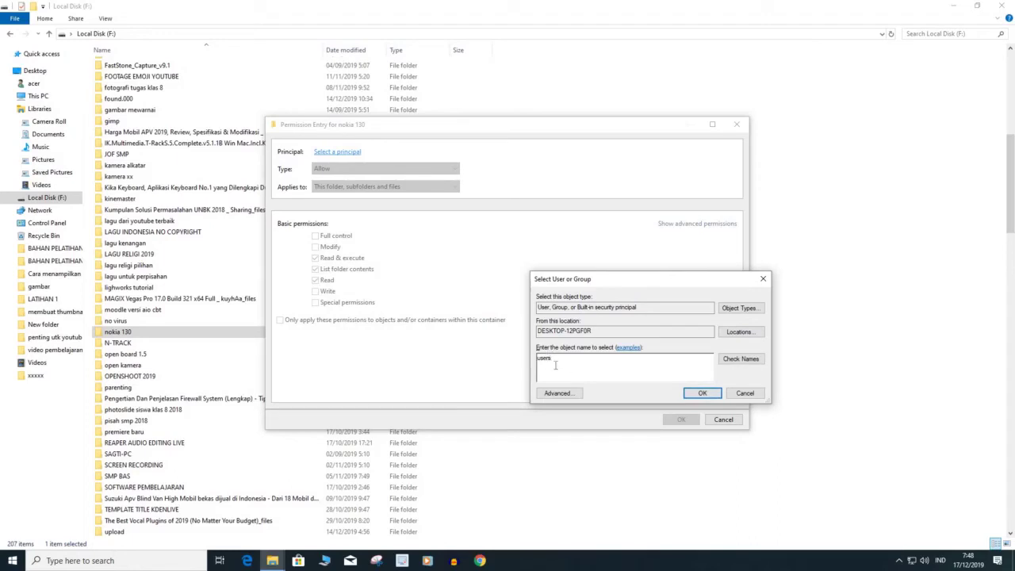
pyautogui.click(737, 360)
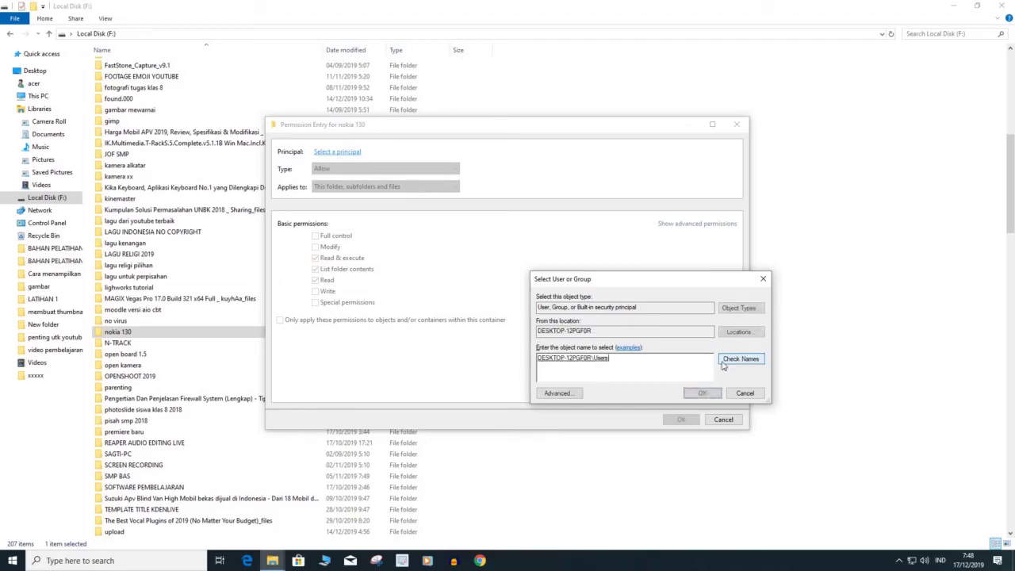
pyautogui.doubleClick(564, 362)
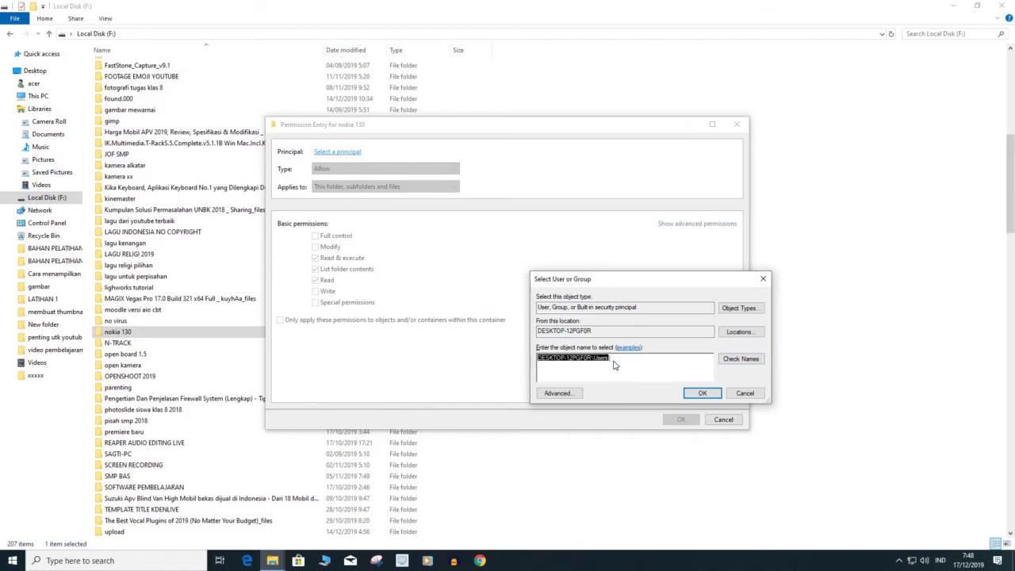
pyautogui.click(702, 393)
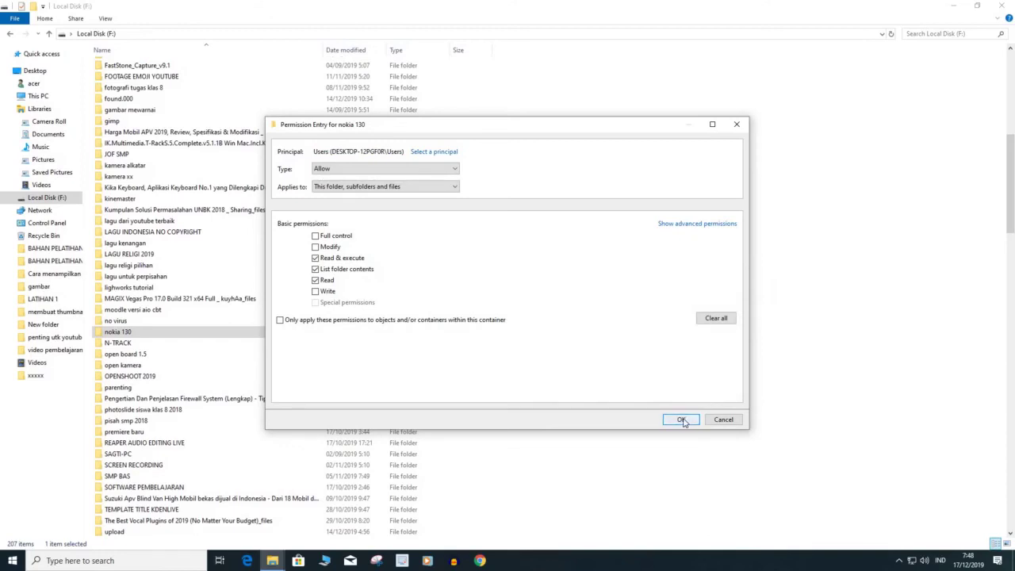
pyautogui.click(682, 419)
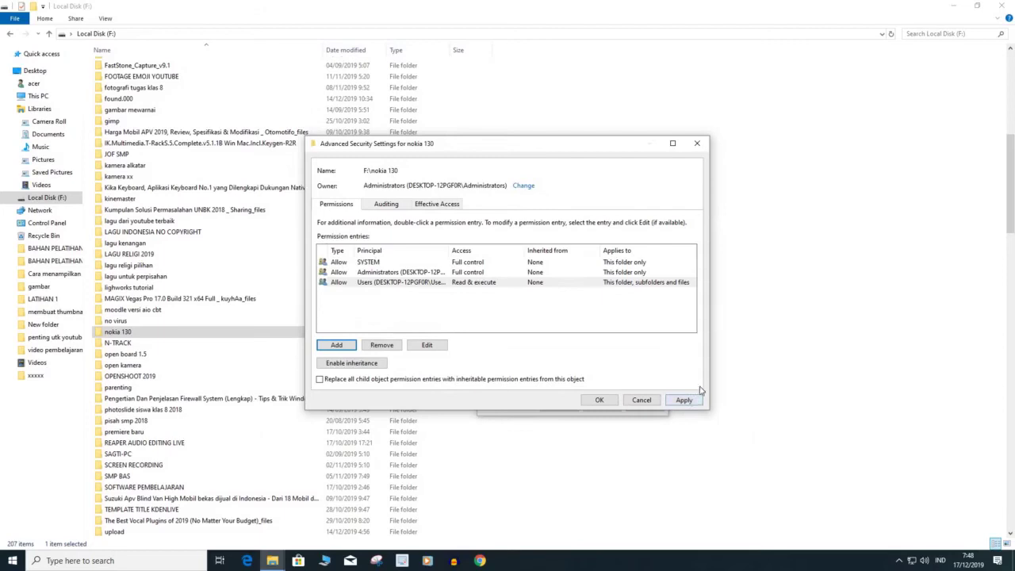
# Apply the new permission entry and close the nokia 130 folder's security settings and properties.
pyautogui.click(684, 401)
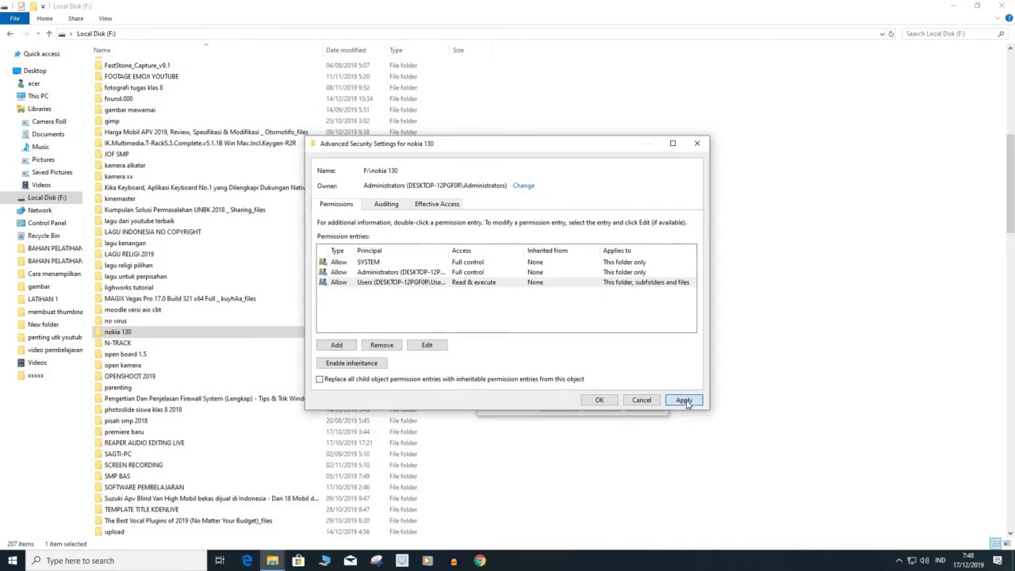
pyautogui.click(600, 401)
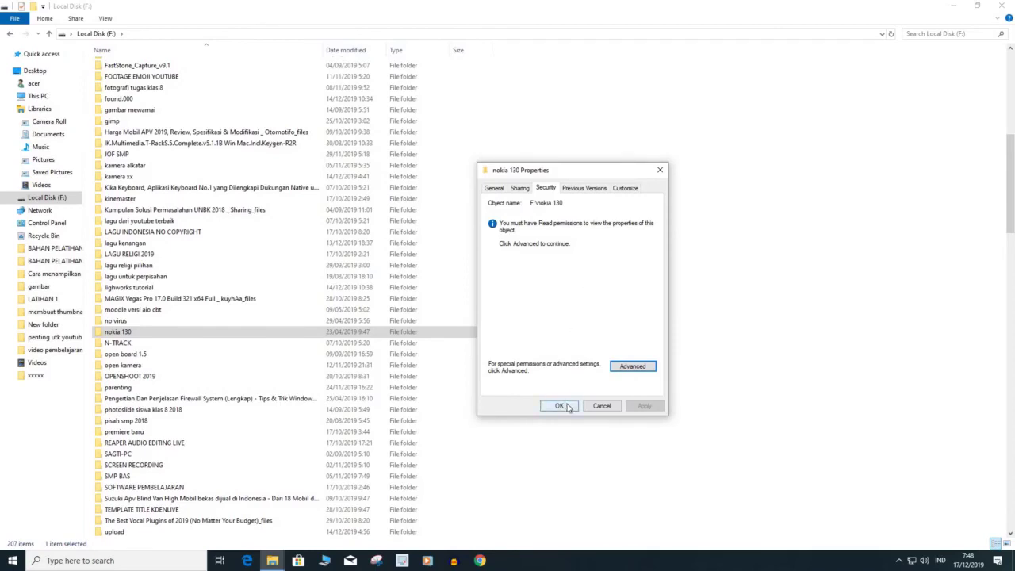
pyautogui.click(560, 406)
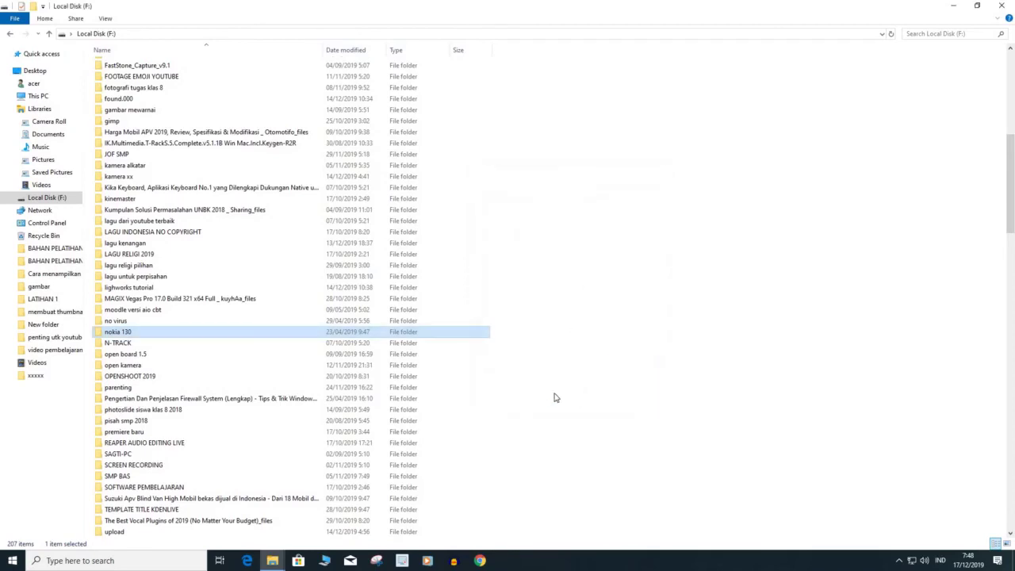
# Open the nokia 130 folder to check its files, and return to Local Disk (F:).
pyautogui.doubleClick(103, 333)
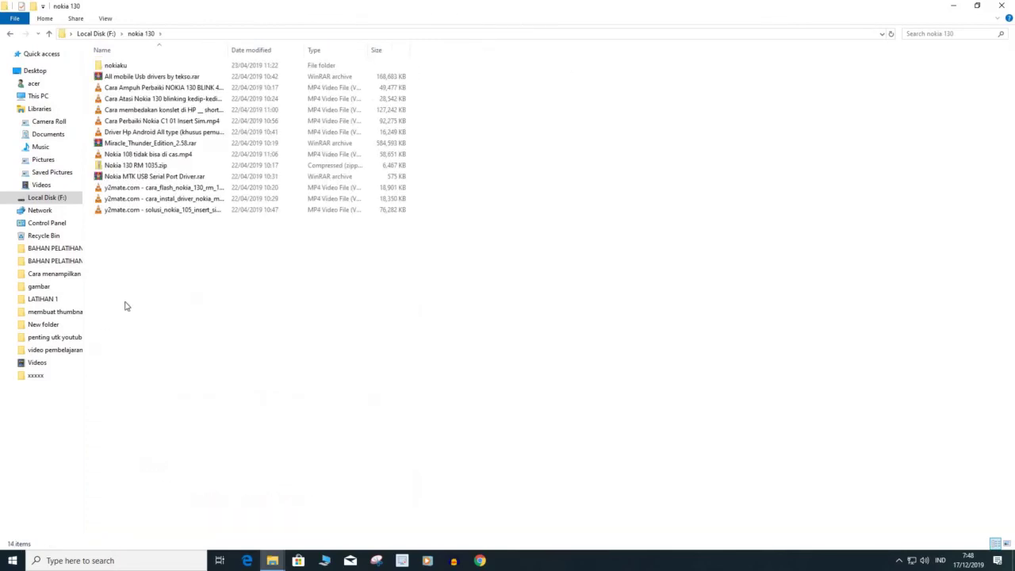
pyautogui.click(152, 165)
pyautogui.click(96, 34)
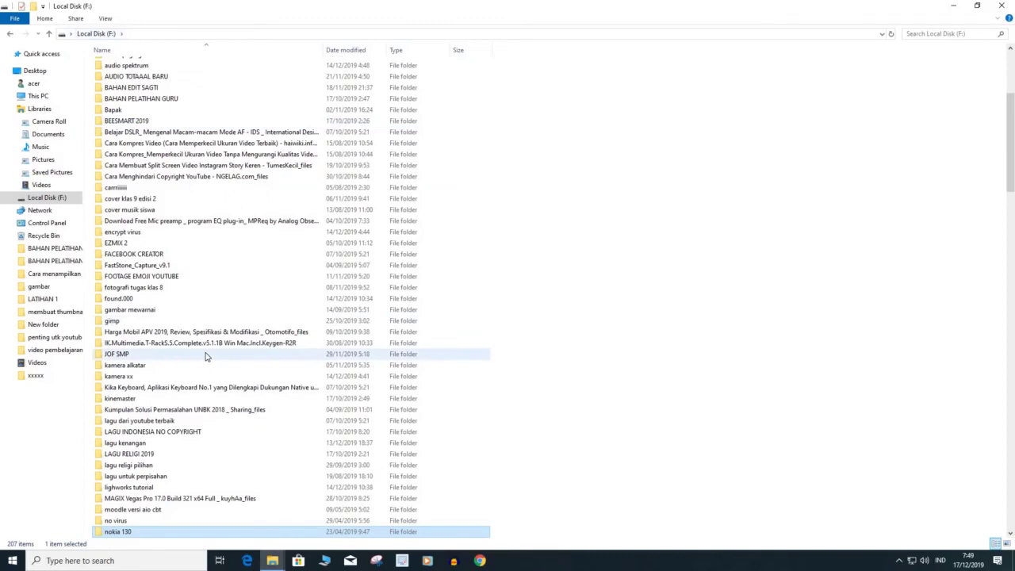
pyautogui.scroll(-3, 204, 357)
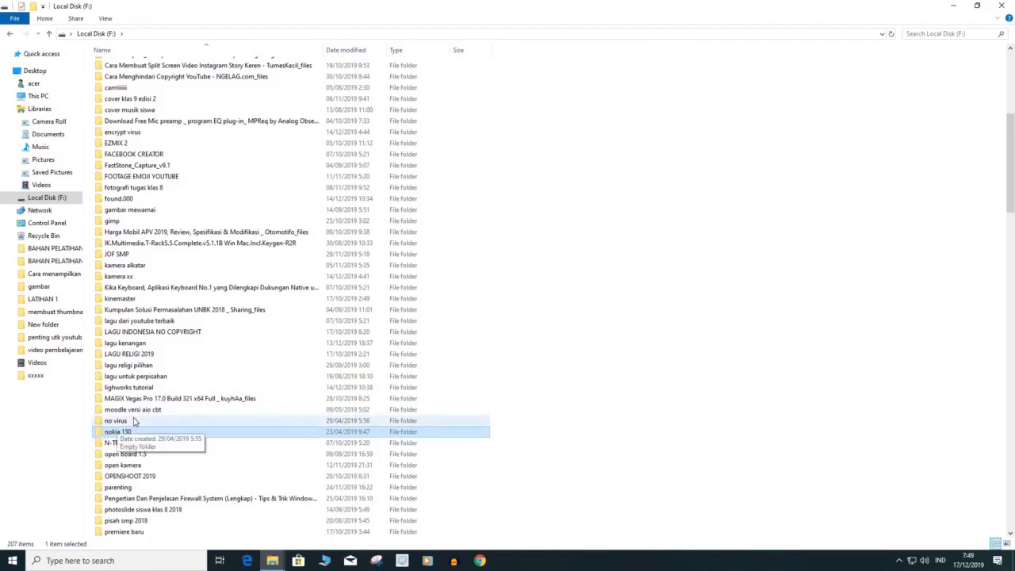
pyautogui.scroll(-4, 135, 422)
pyautogui.scroll(4, 135, 421)
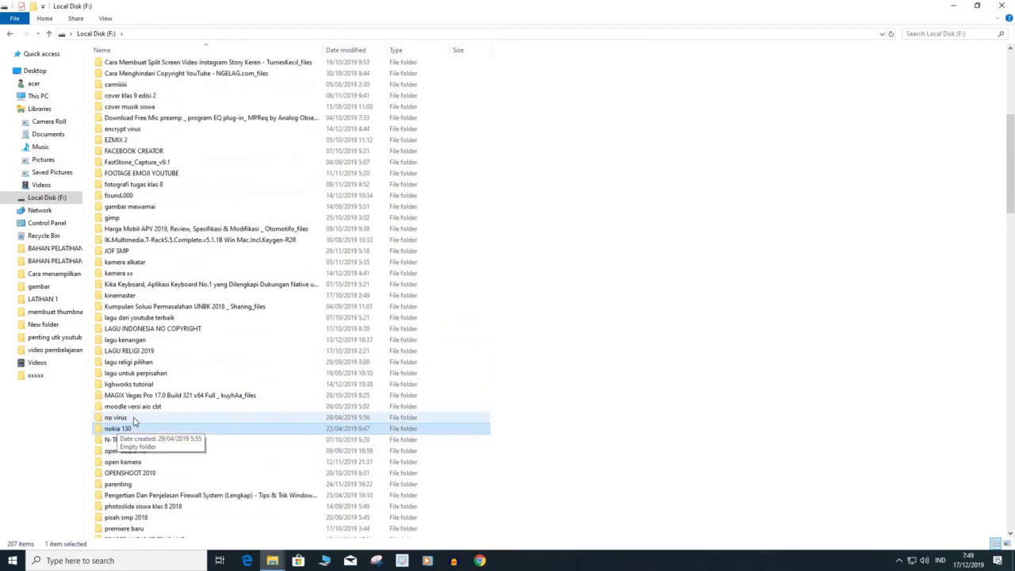